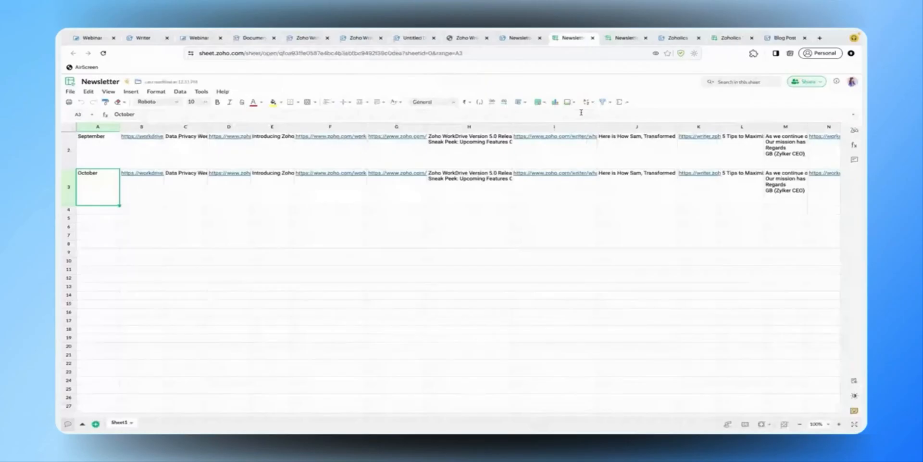
Review the Newsletter sheet's column headings, and compare them with the title image and Top Story merge fields in the Zoho Writer template.
scroll(447, 150, up, 1)
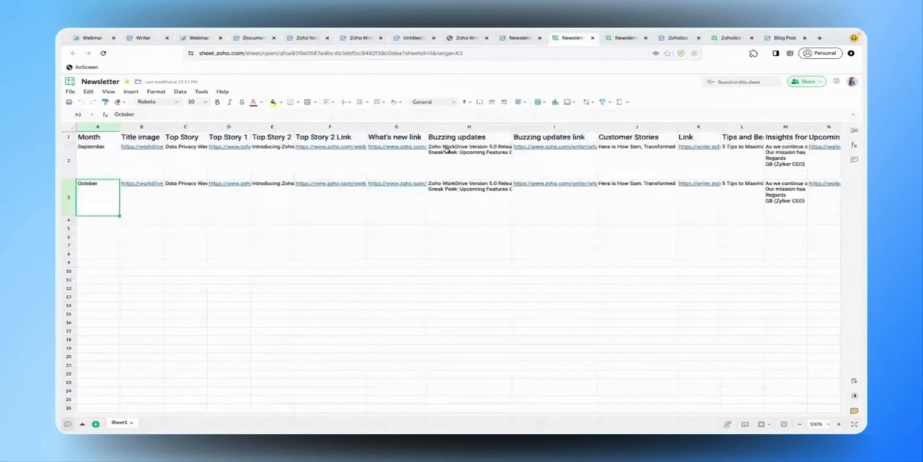
click(102, 223)
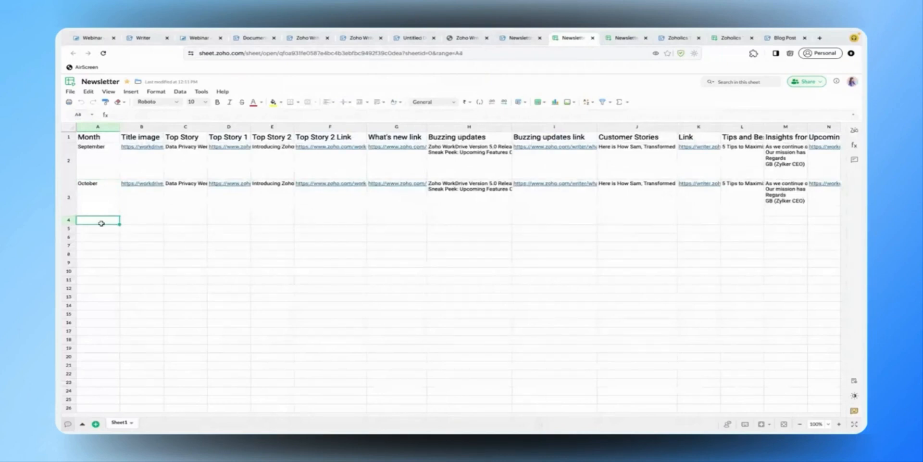
click(519, 38)
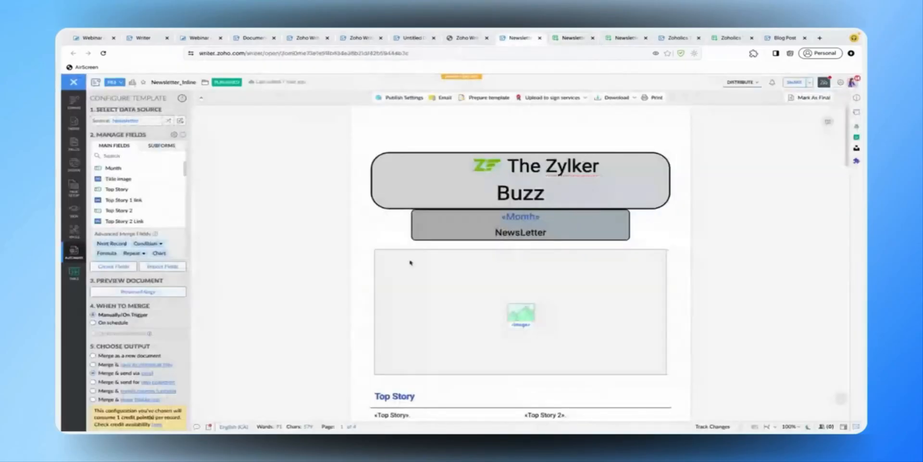
scroll(541, 234, down, 2)
click(465, 249)
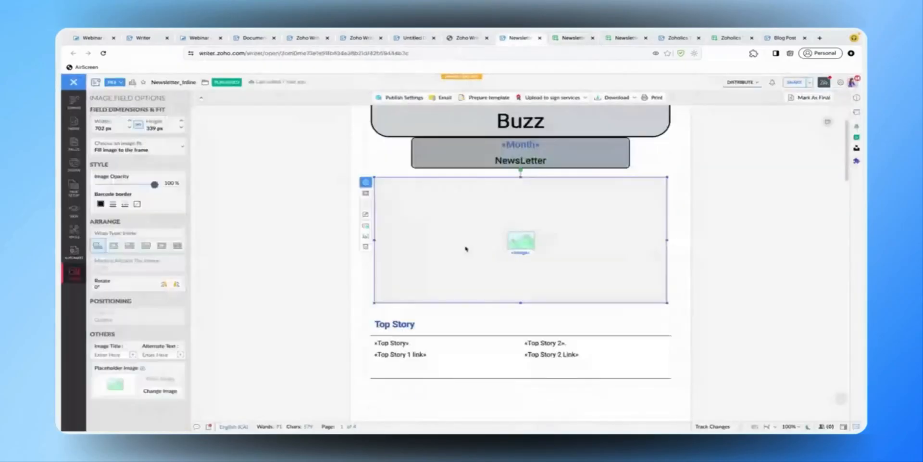
click(430, 341)
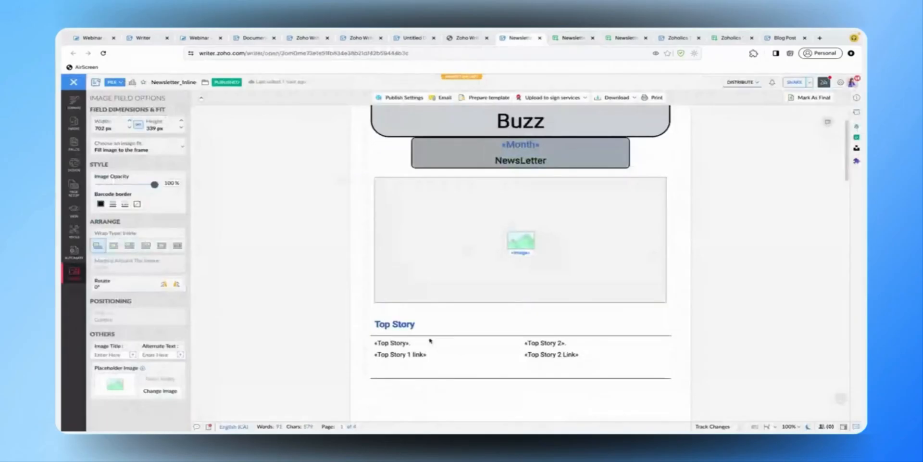
scroll(431, 340, down, 1)
click(404, 299)
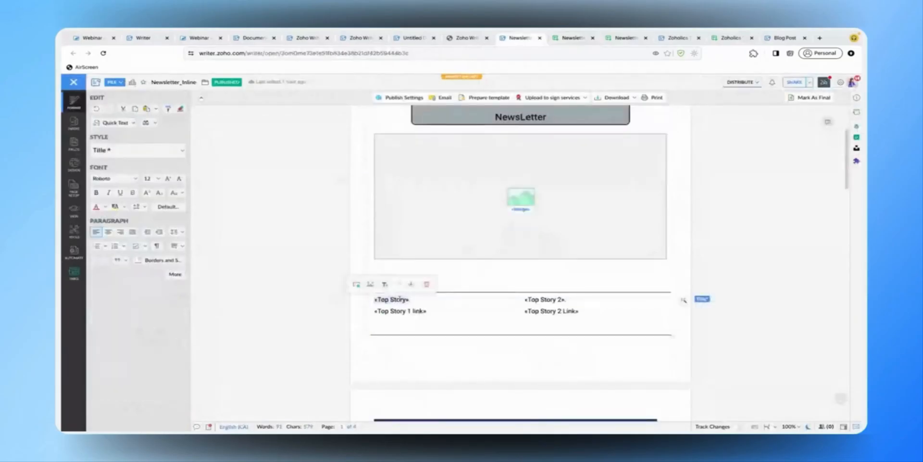
Examine the remaining template sections, from the feedback banner through the product boxes down to the Zoholics image field.
scroll(400, 299, down, 4)
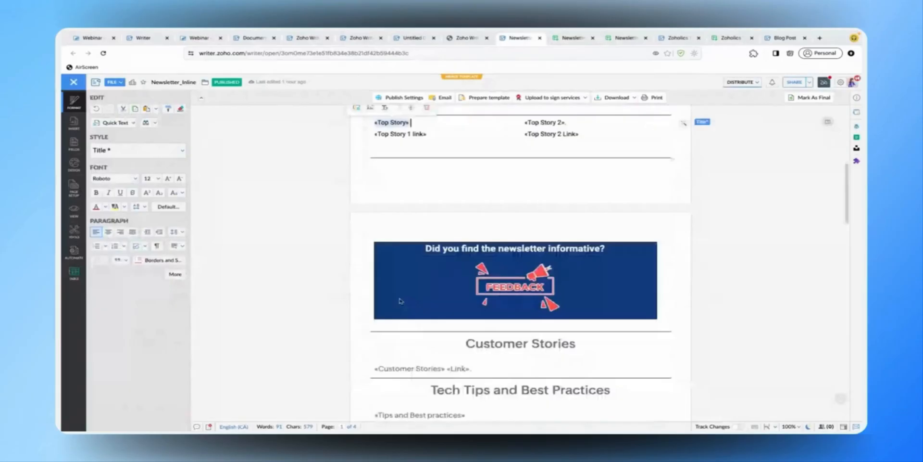
scroll(461, 222, down, 1)
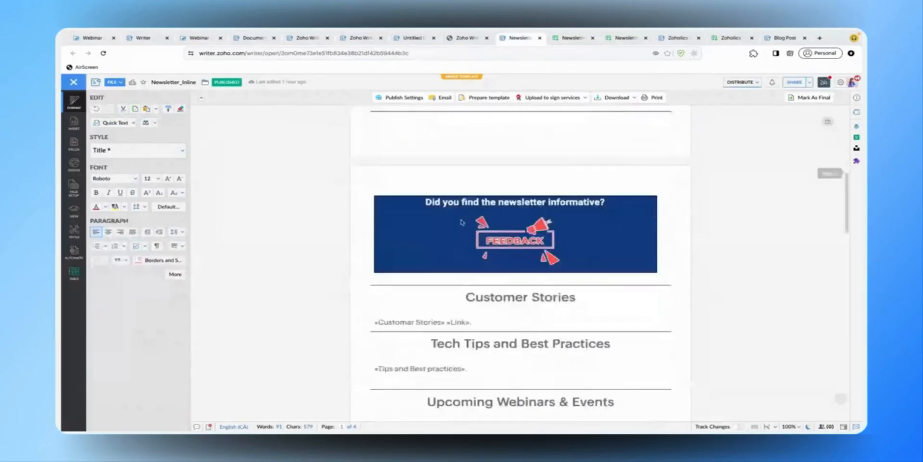
click(439, 238)
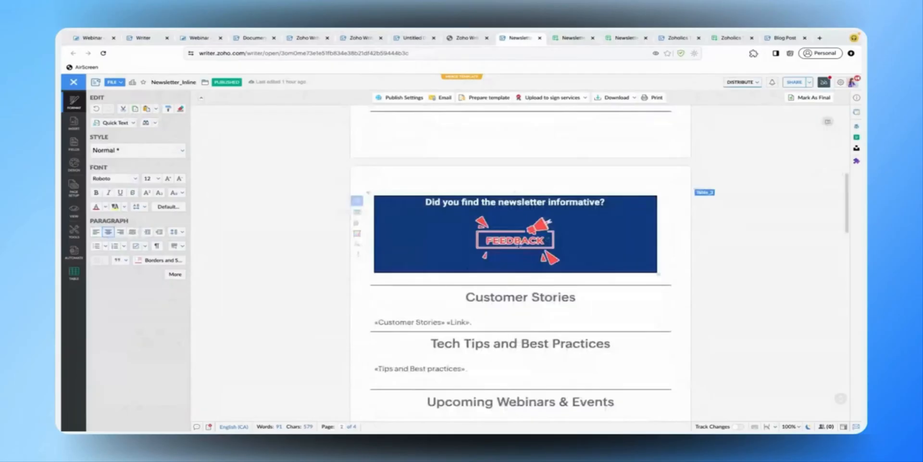
scroll(520, 247, down, 4)
scroll(520, 247, down, 2)
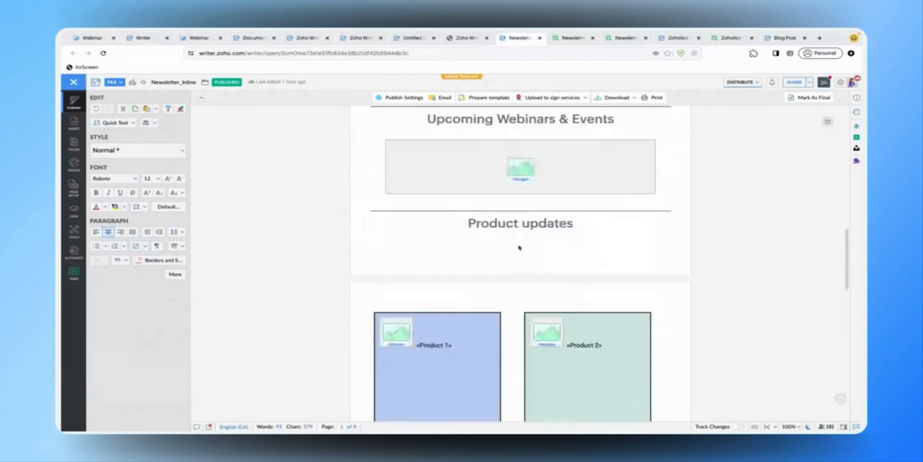
scroll(520, 247, down, 2)
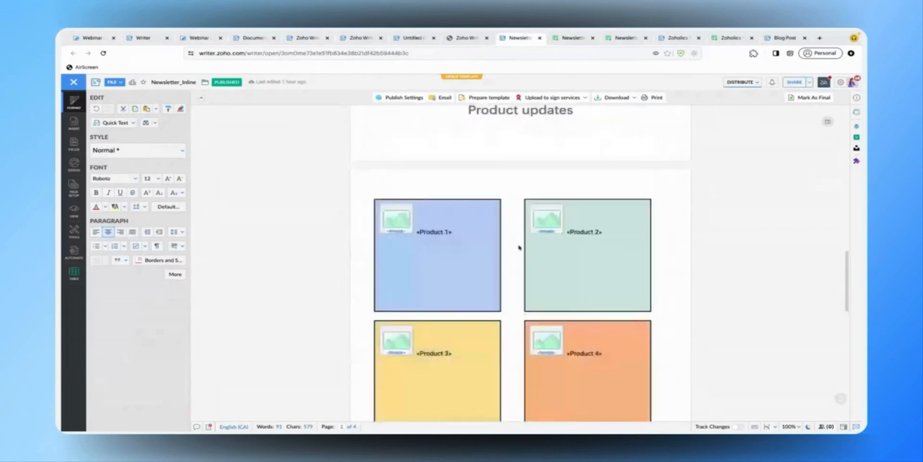
scroll(519, 247, down, 5)
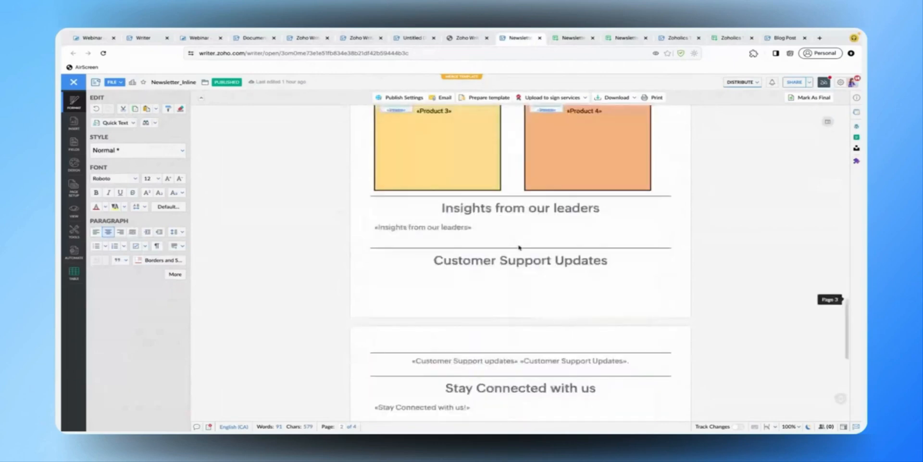
scroll(519, 248, down, 3)
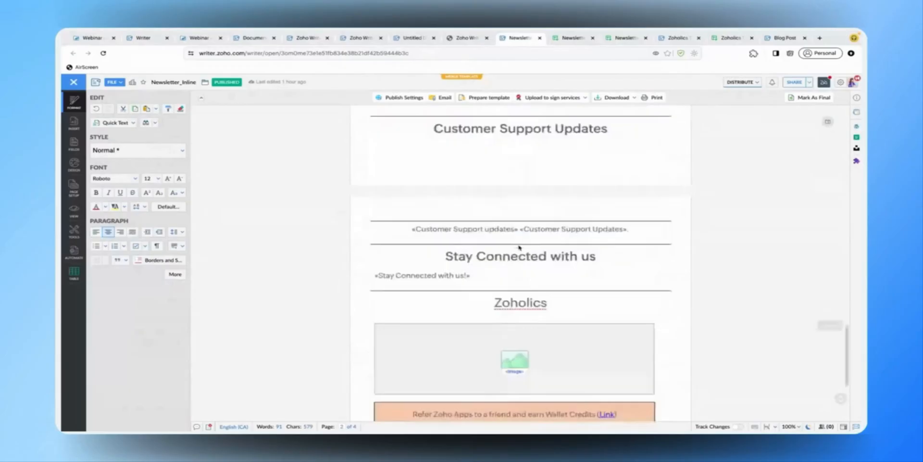
scroll(519, 247, down, 2)
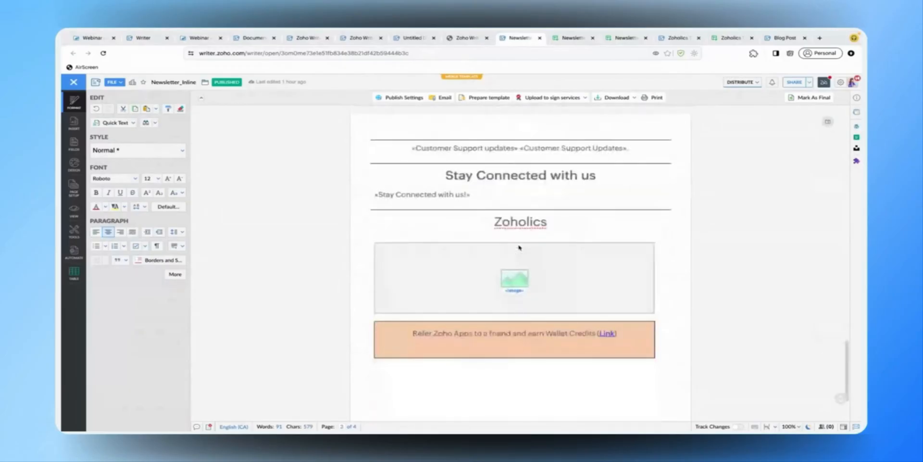
click(544, 269)
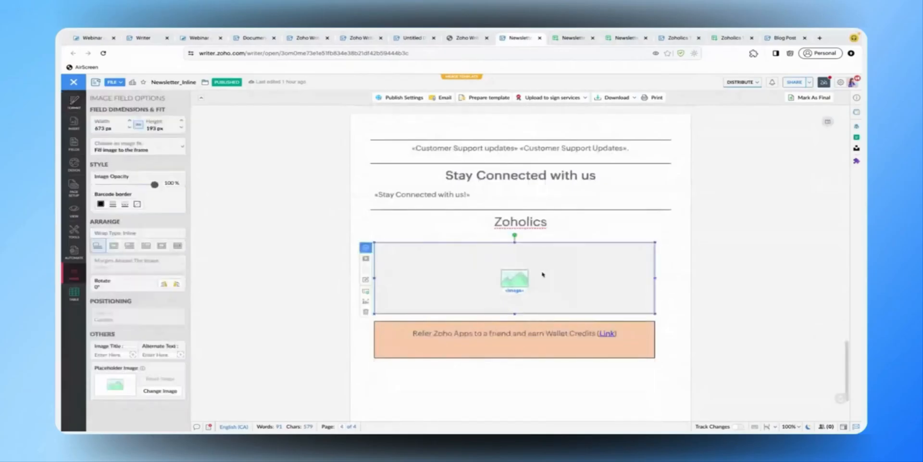
In the Newsletter sheet, inspect the link and product columns, including the full Product 1 image link in the September row.
click(568, 38)
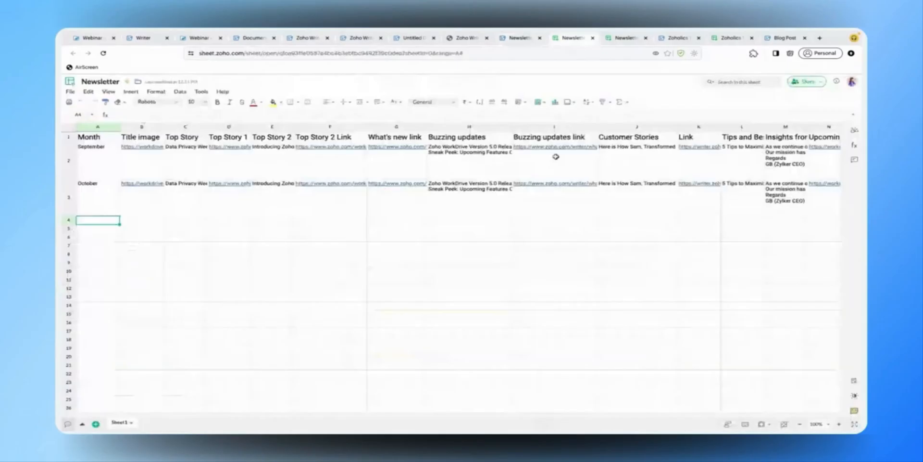
mouse_move(563, 160)
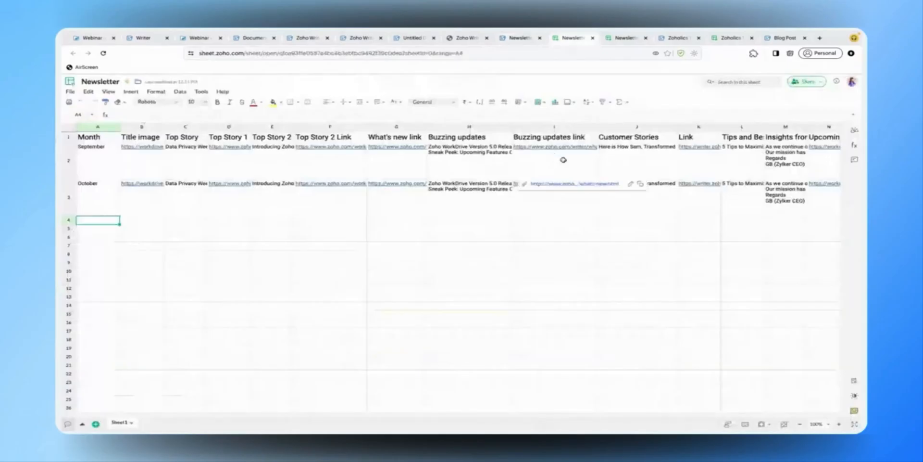
mouse_move(708, 174)
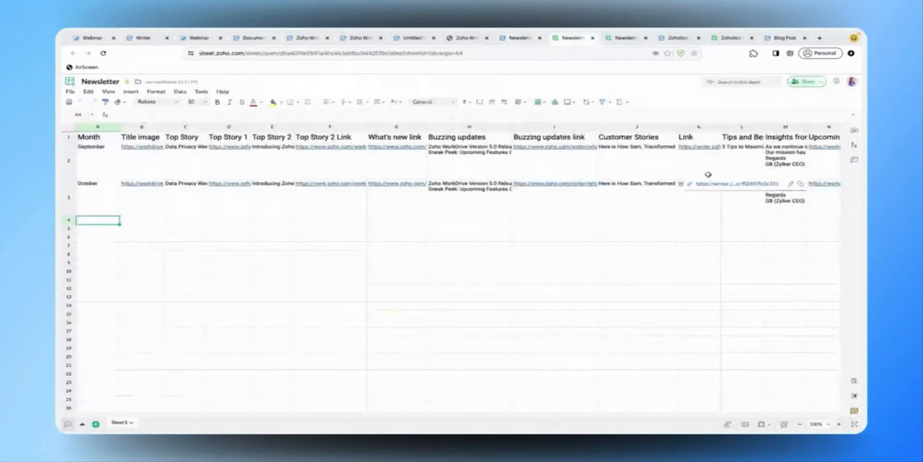
scroll(750, 183, right, 5)
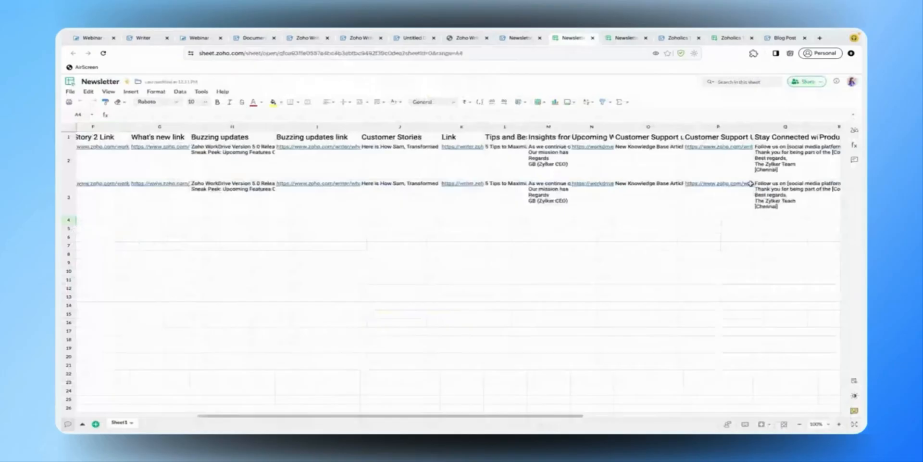
scroll(751, 184, right, 5)
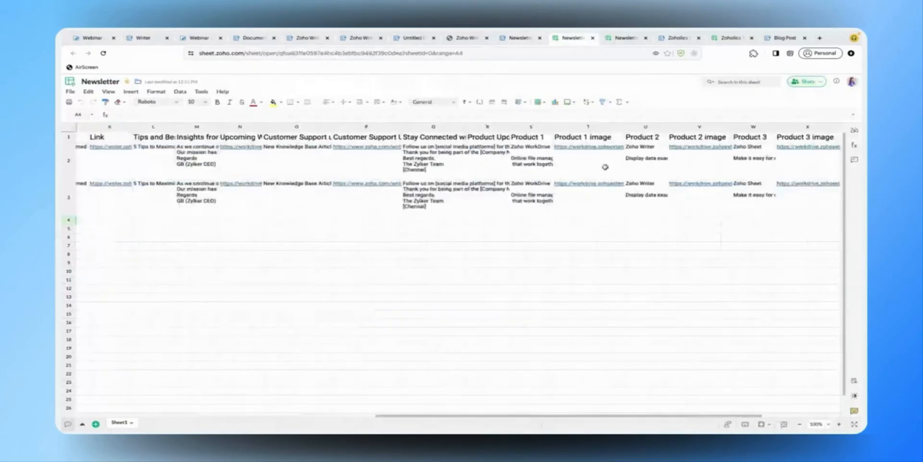
double_click(605, 167)
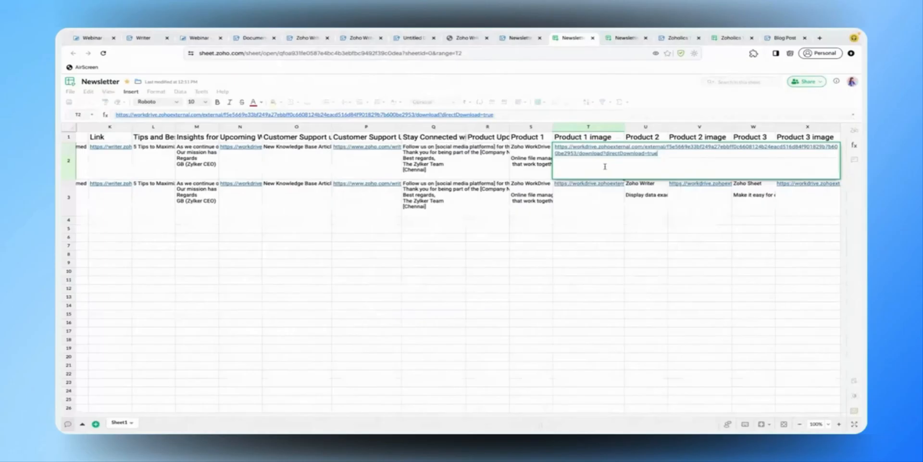
key(Return)
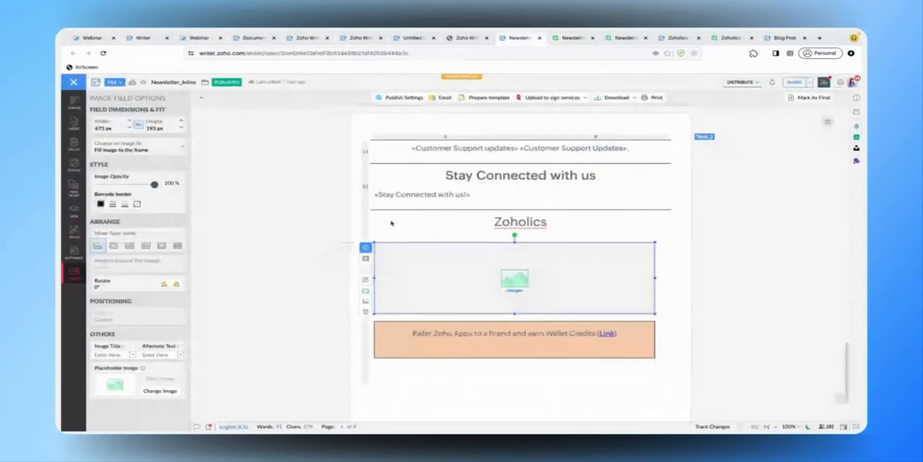
Return to the Newsletter_Inline template in Zoho Writer and open the email settings of the Merge & send via email output.
scroll(392, 222, up, 15)
scroll(392, 222, up, 5)
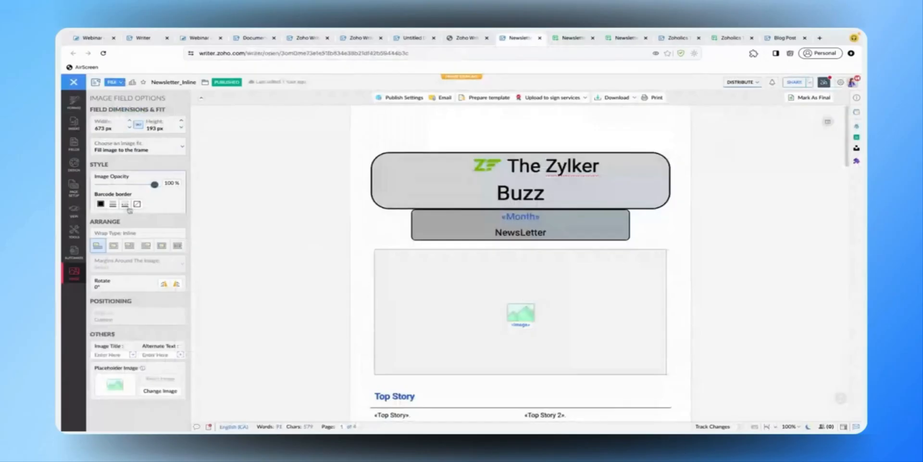
click(75, 251)
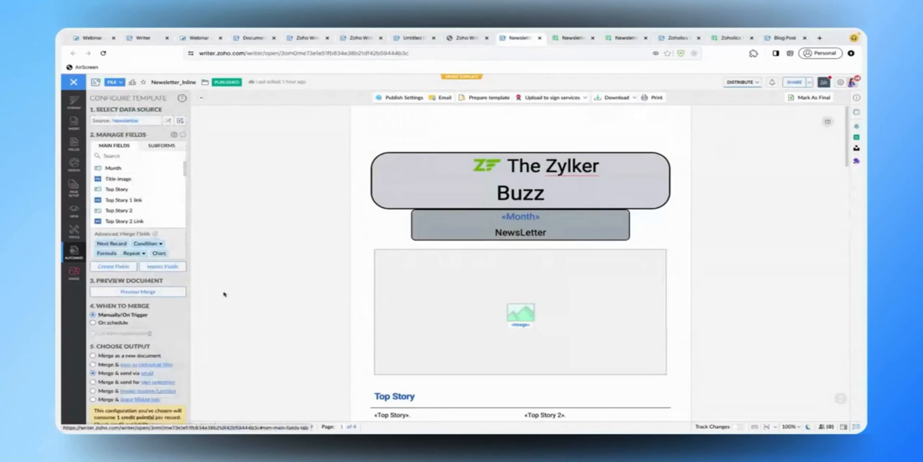
scroll(154, 312, down, 2)
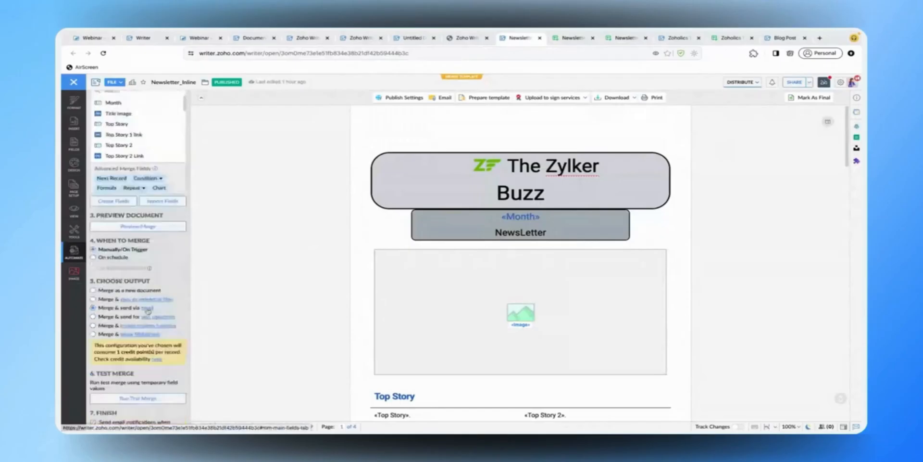
click(148, 308)
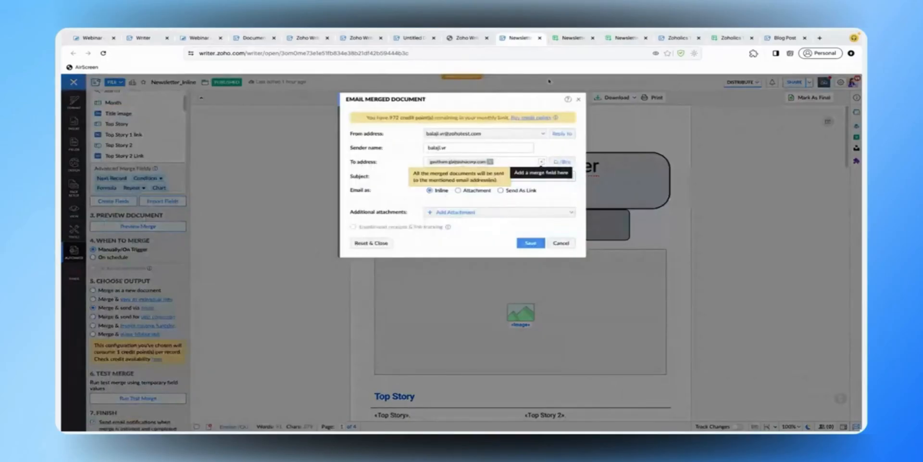
Look through the last columns of the Newsletter sheet and select the empty header cell beside Zoholics link.
click(565, 41)
scroll(706, 191, right, 5)
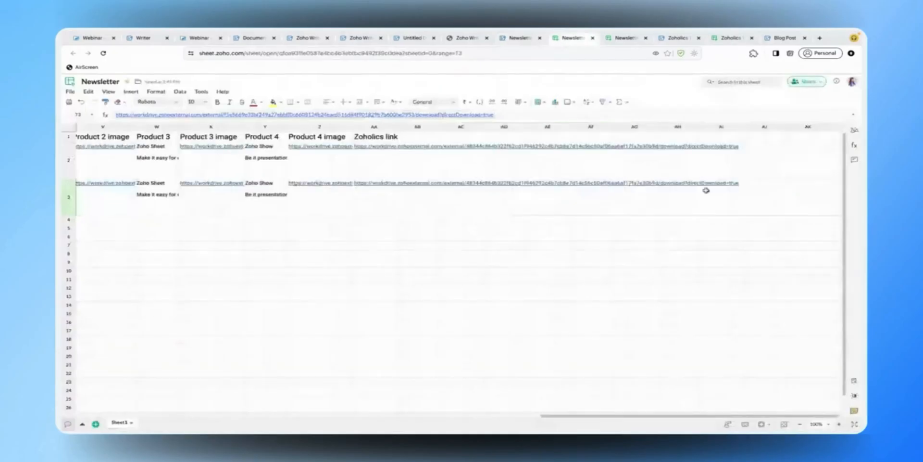
scroll(706, 190, left, 2)
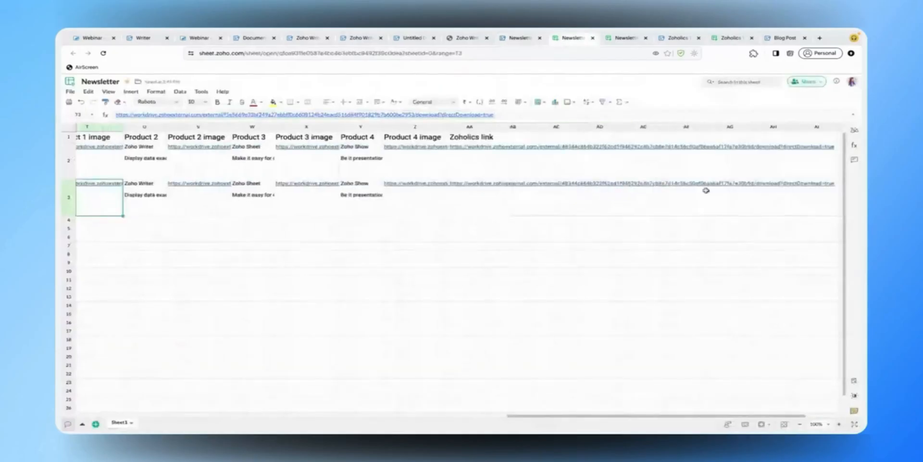
scroll(706, 190, left, 1)
click(519, 139)
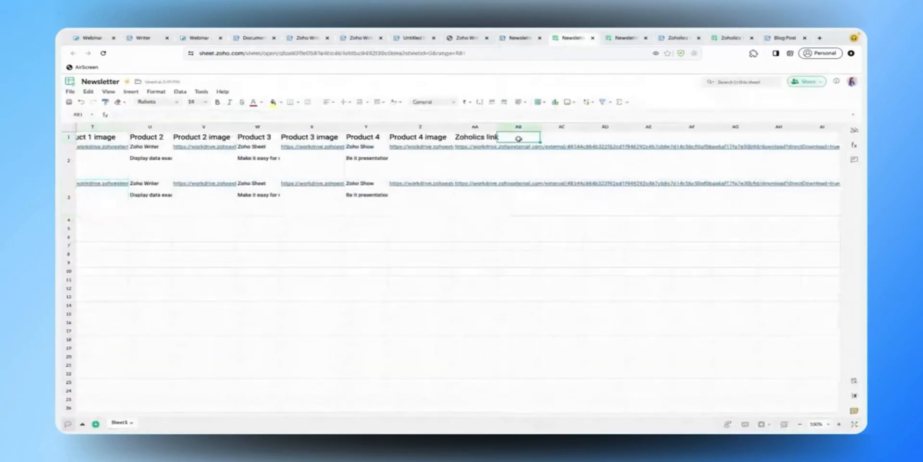
Save the template's inline email settings with the subject Test and run the merge.
click(519, 39)
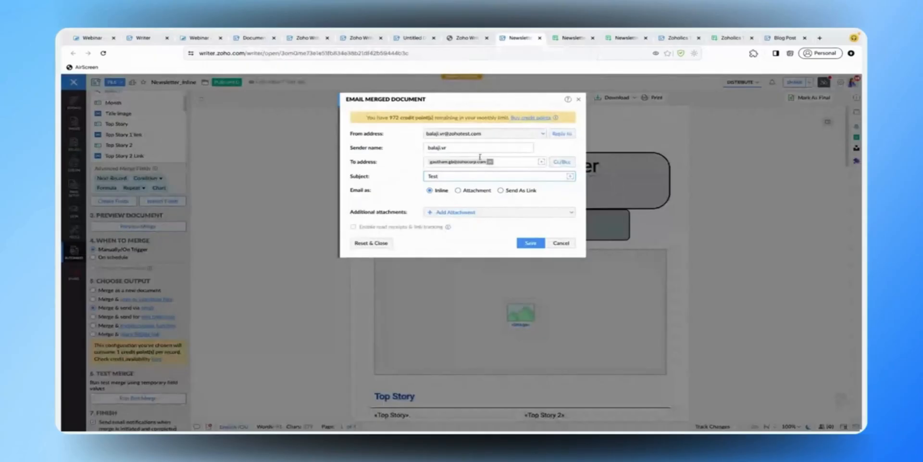
click(531, 242)
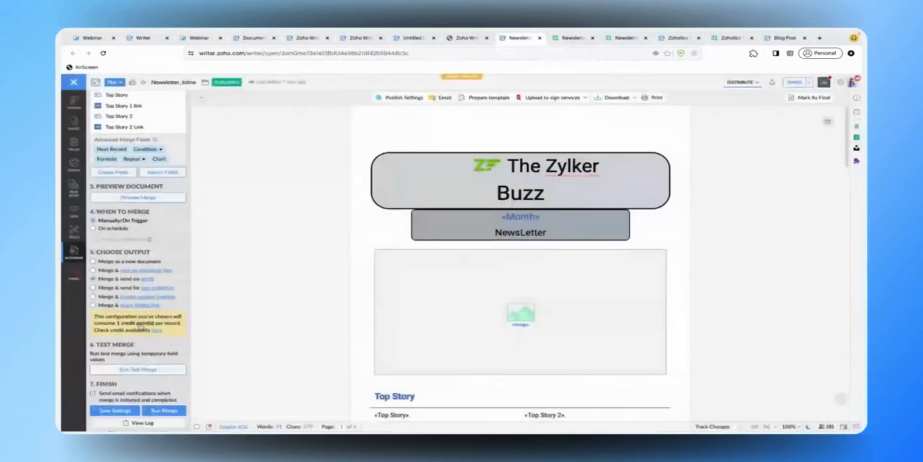
click(162, 412)
click(531, 251)
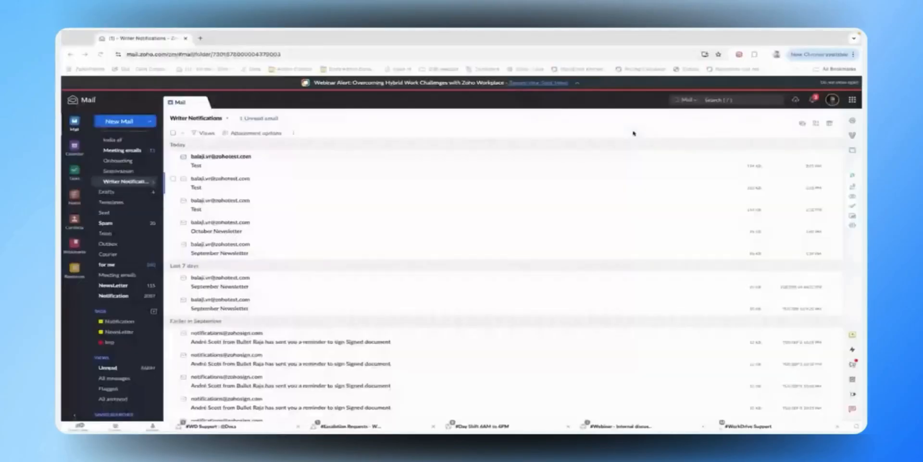
In Zoho Mail, open the newest Test email in Writer Notifications and check the newsletter from its header through Top Story.
click(633, 133)
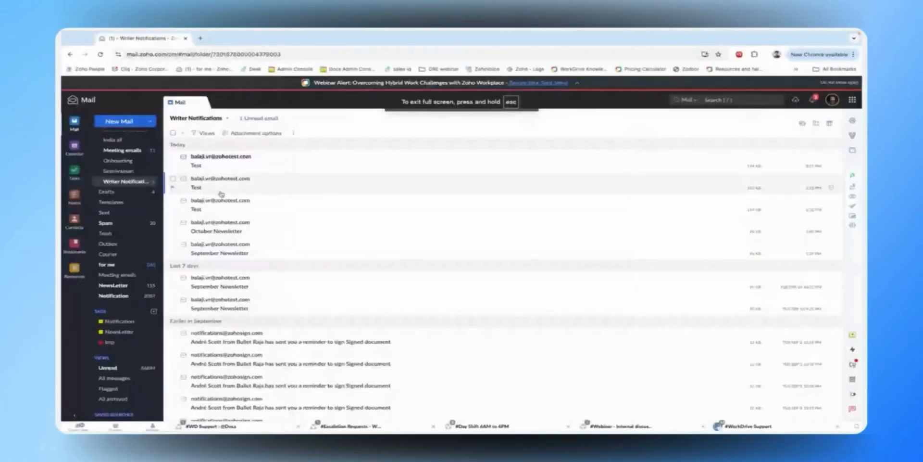
click(223, 165)
click(441, 212)
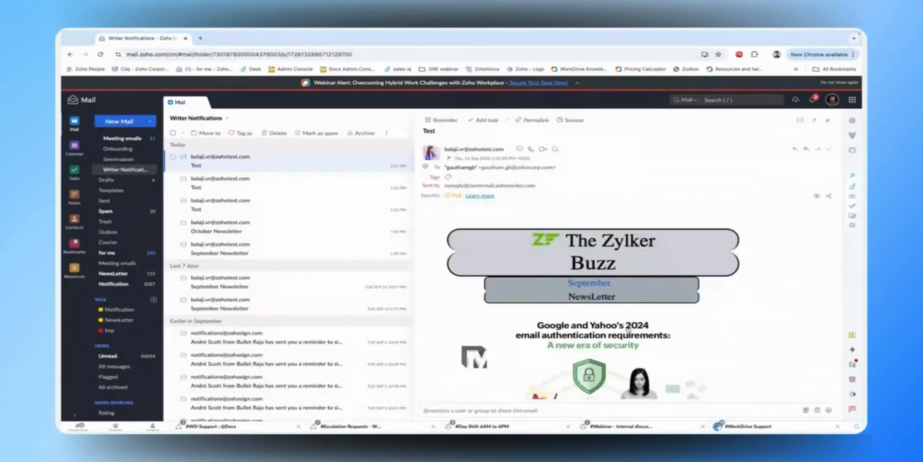
scroll(628, 331, down, 3)
scroll(629, 331, down, 4)
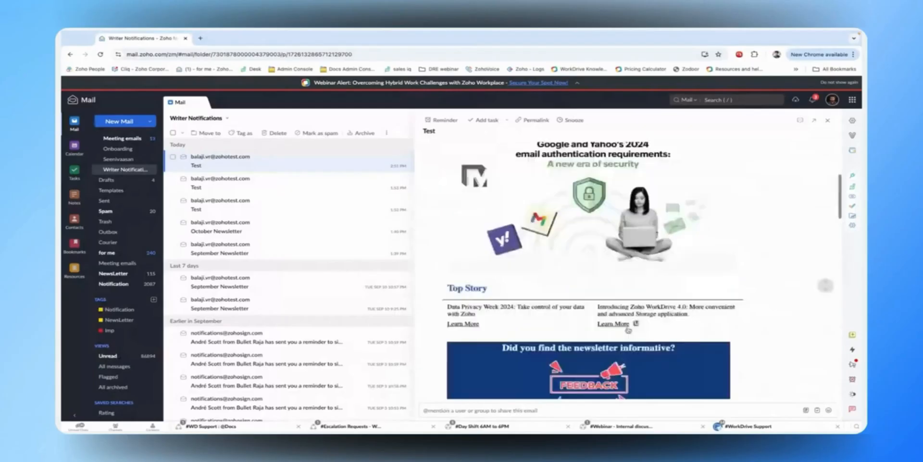
Review the merged newsletter from the feedback banner through Customer Stories, Upcoming Webinars & Events and Product updates to Insights from our leaders.
scroll(629, 330, down, 2)
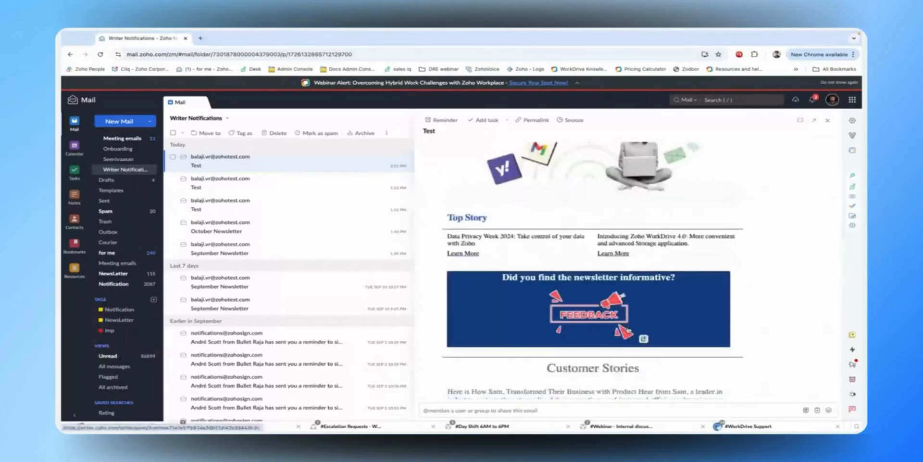
scroll(628, 329, down, 2)
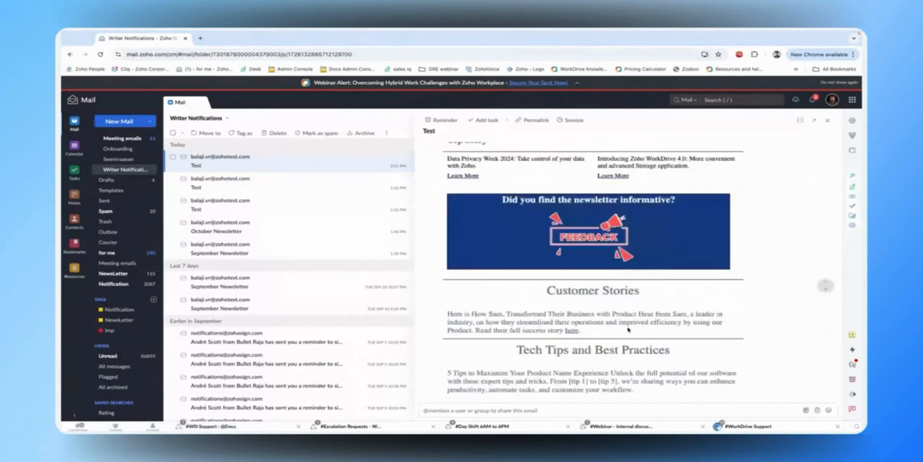
scroll(628, 330, down, 3)
scroll(628, 329, down, 1)
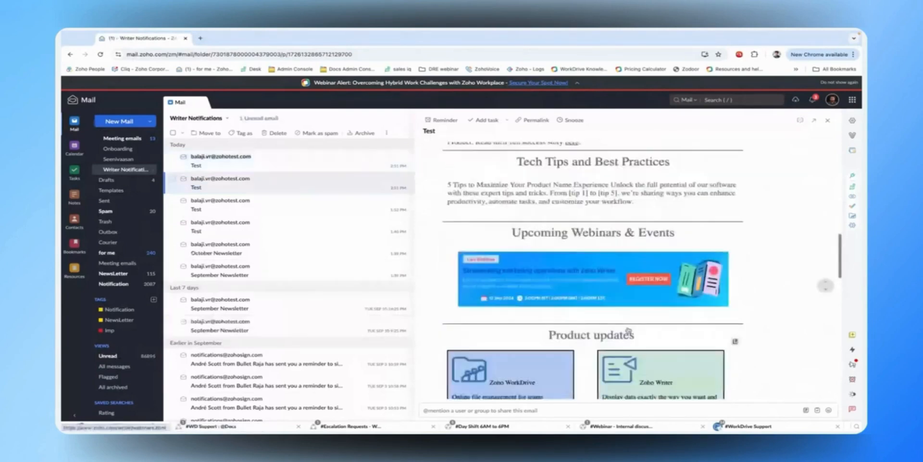
scroll(629, 330, down, 3)
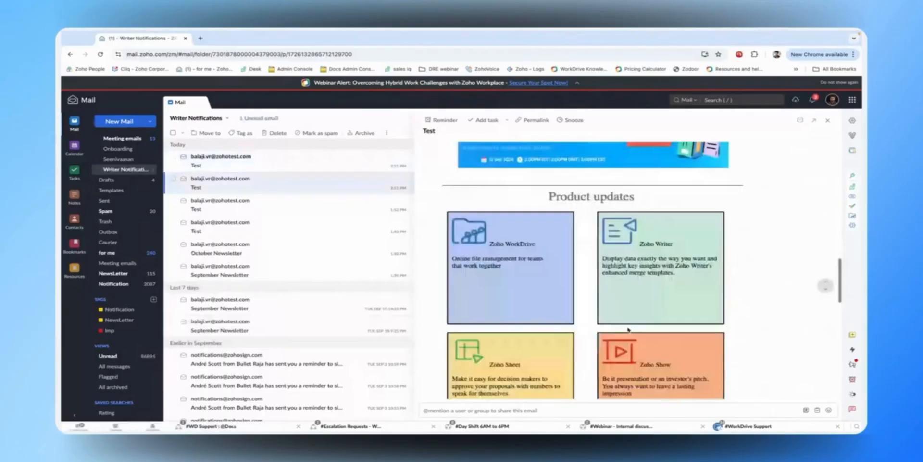
scroll(627, 330, down, 4)
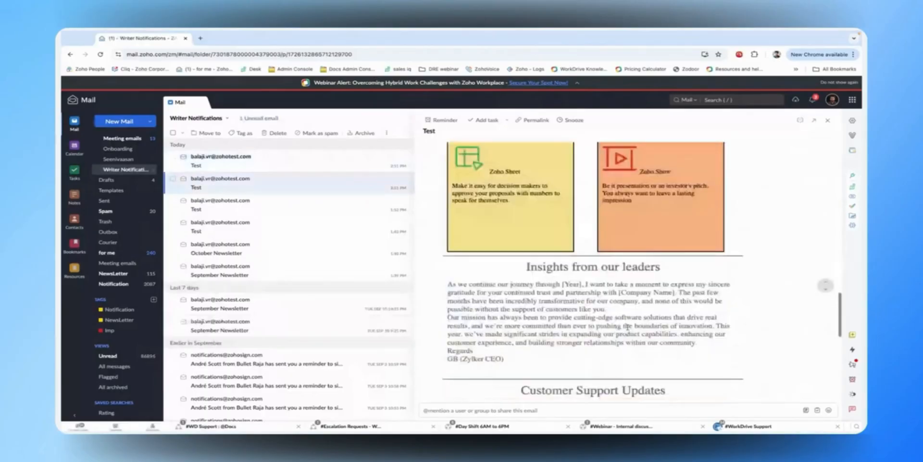
Test the link behind the Upcoming Webinars & Events banner, and close the web page it opens.
scroll(628, 327, up, 6)
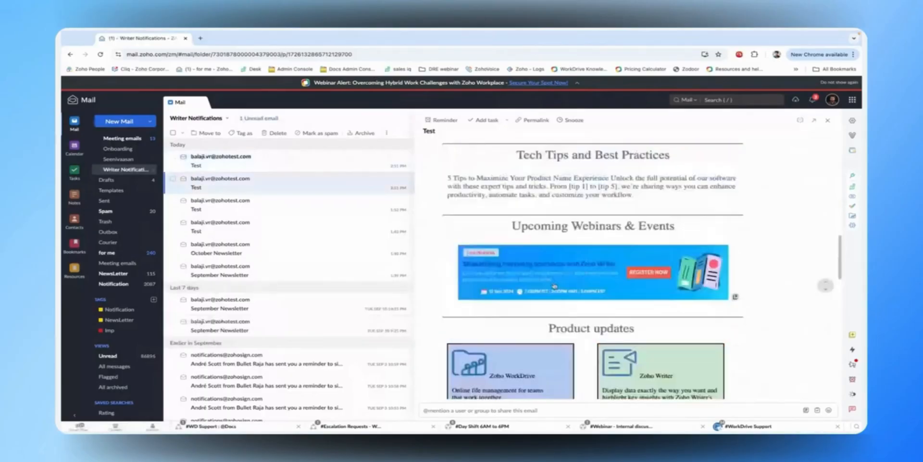
click(555, 285)
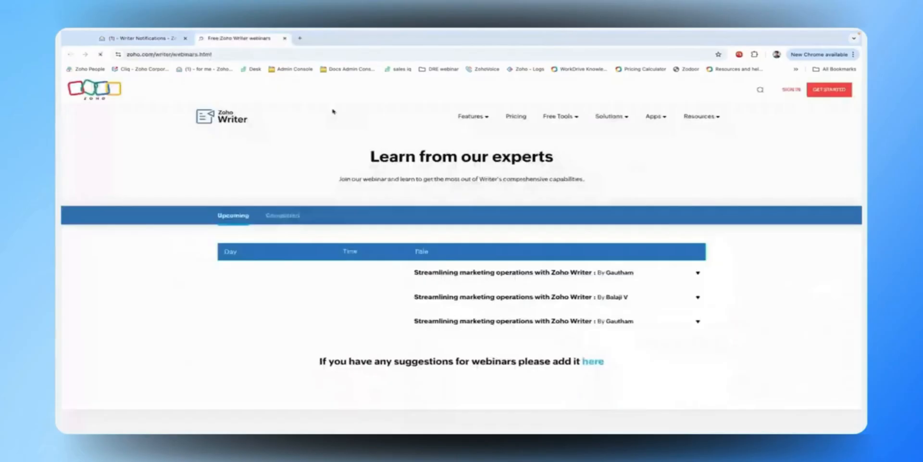
key(ctrl+w)
Check the newsletter's closing sections and recheck the four product cards under Product updates.
scroll(615, 325, up, 1)
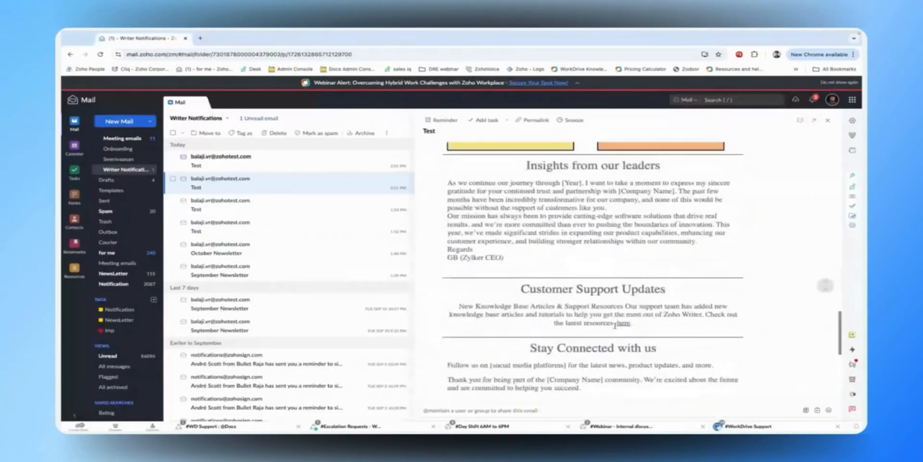
scroll(614, 325, up, 4)
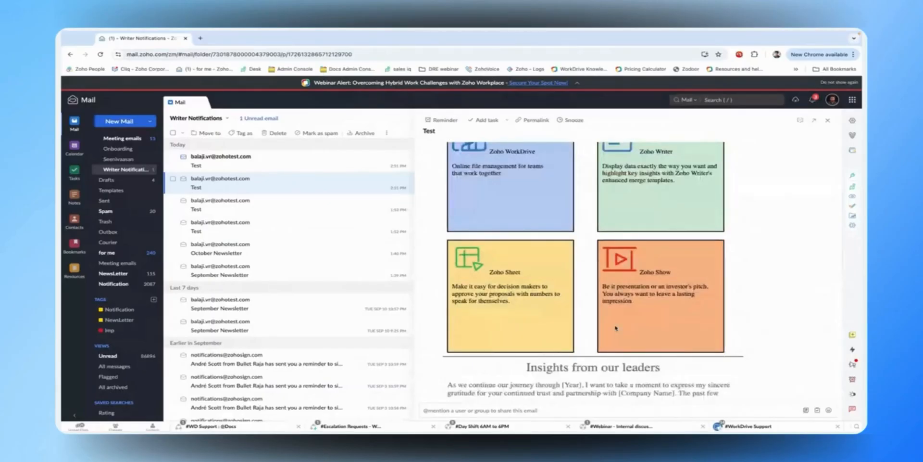
scroll(616, 328, up, 1)
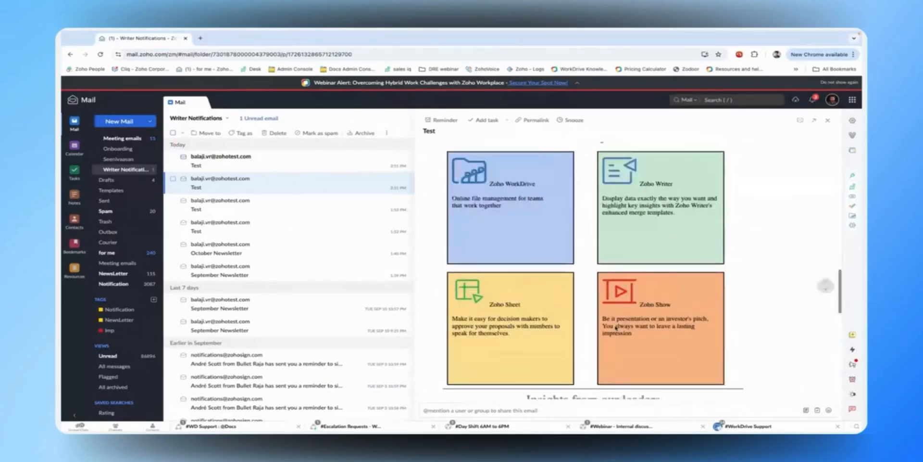
scroll(616, 328, up, 2)
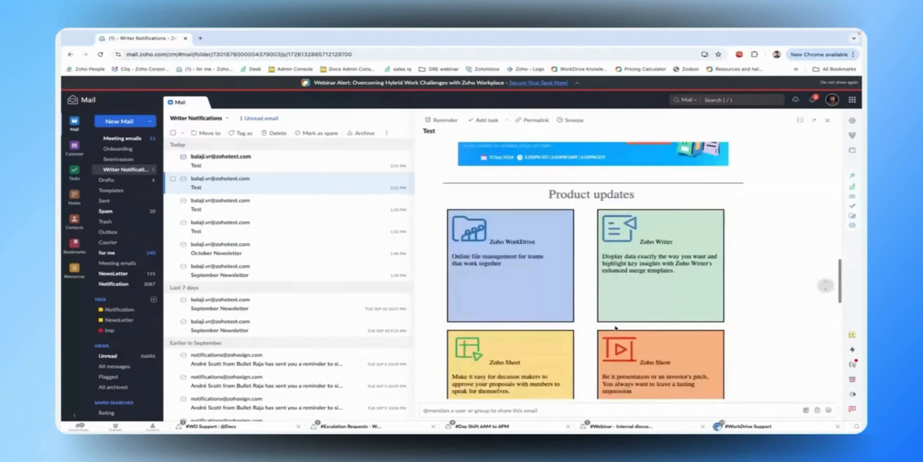